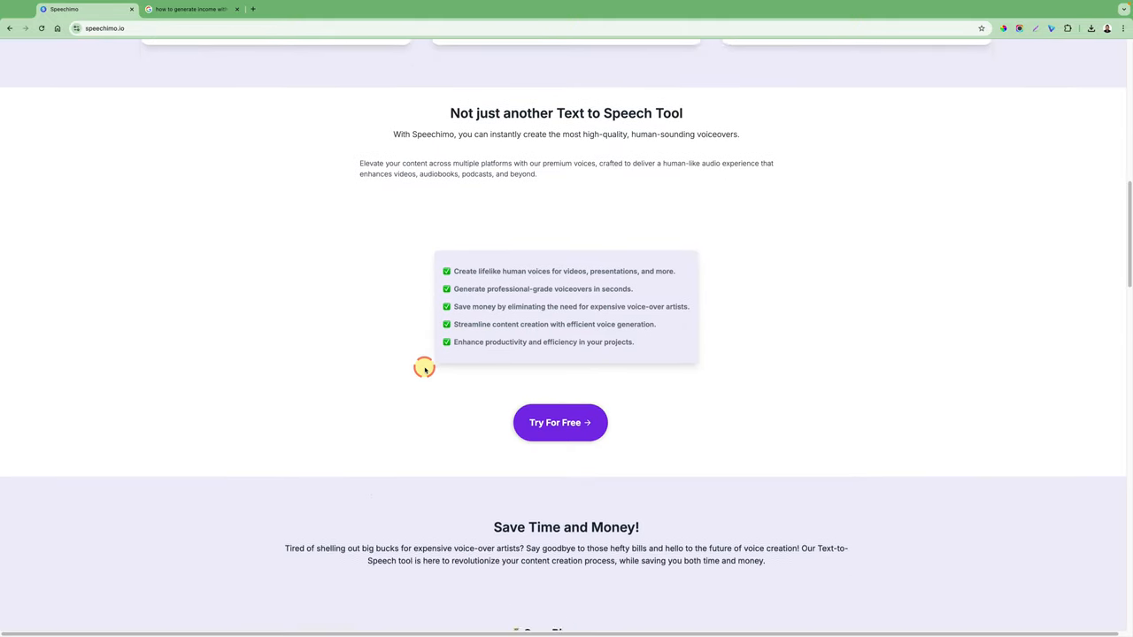
scroll(424, 367, "down", 3)
scroll(424, 367, "down", 3)
scroll(442, 363, "down", 2)
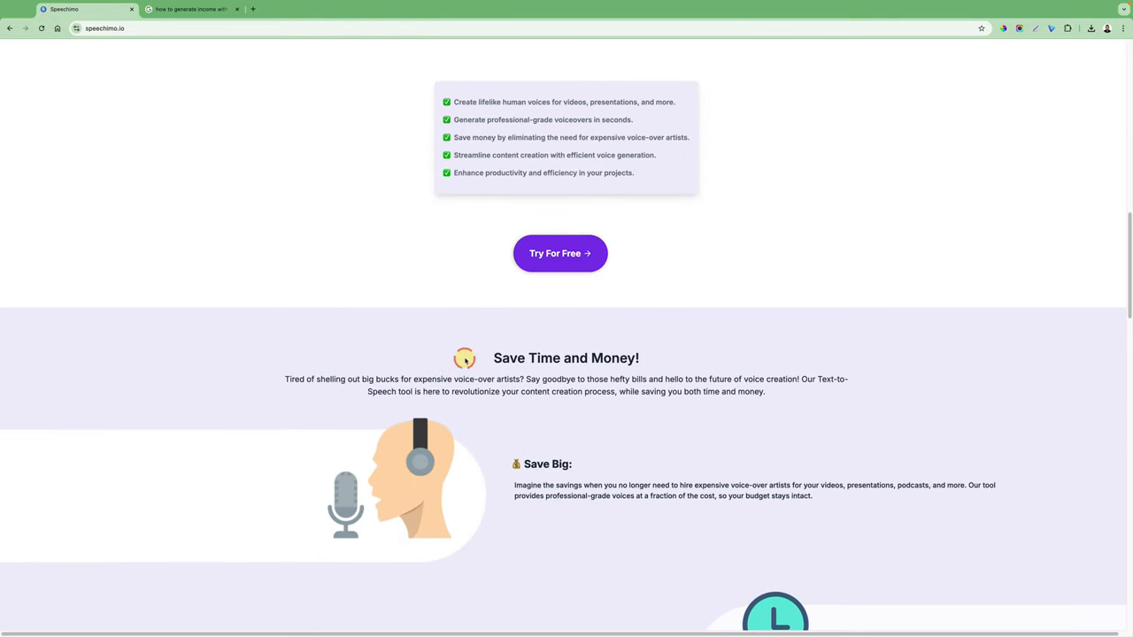
scroll(511, 373, "up", 5)
scroll(511, 354, "up", 5)
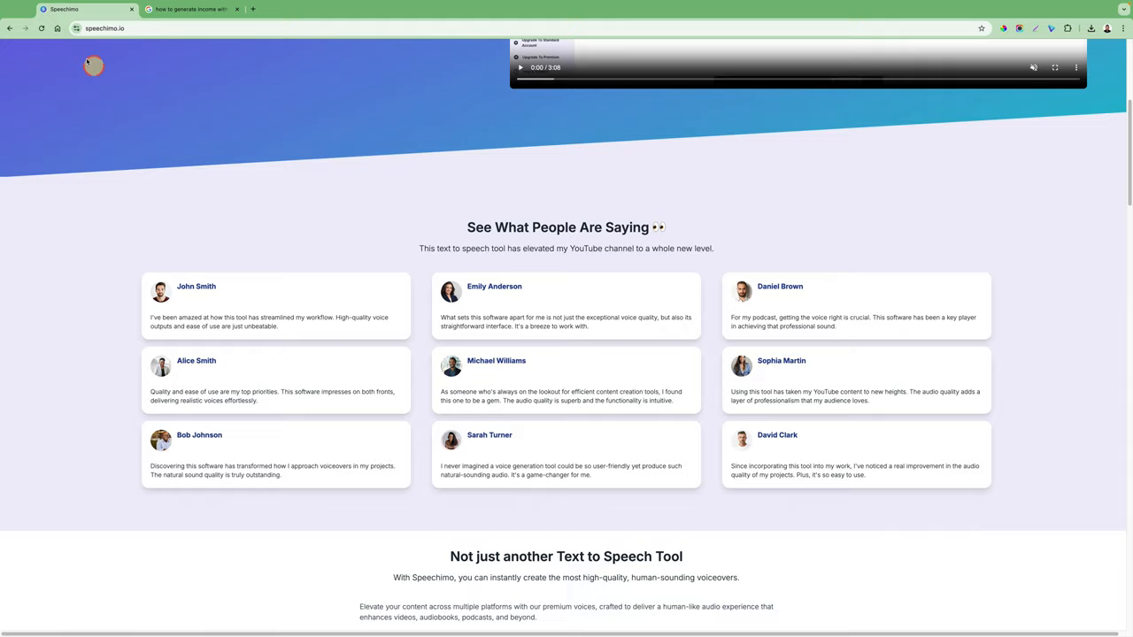
scroll(534, 292, "down", 5)
scroll(535, 285, "down", 5)
scroll(535, 285, "down", 3)
scroll(534, 292, "down", 8)
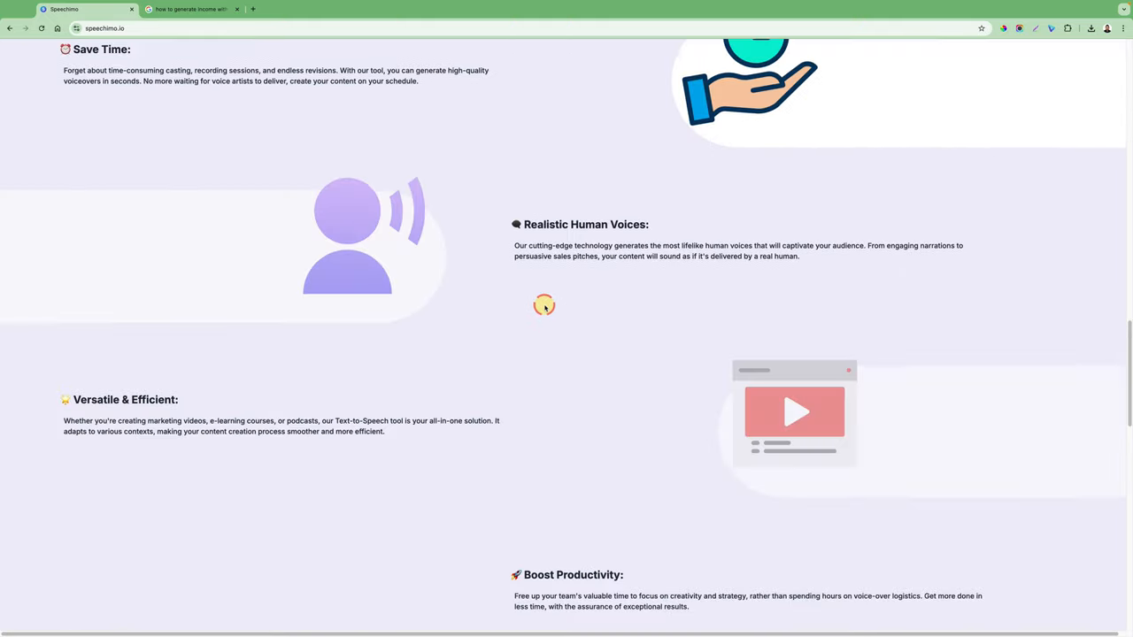
scroll(535, 301, "down", 6)
scroll(540, 292, "down", 4)
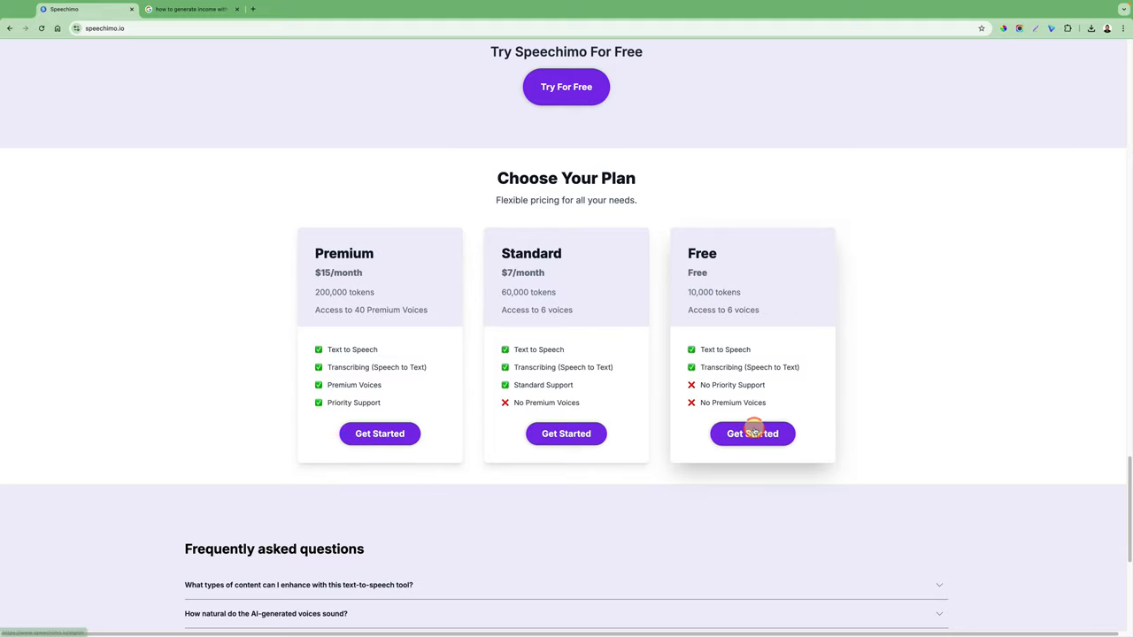
scroll(752, 434, "up", 5)
scroll(686, 420, "up", 5)
scroll(686, 420, "down", 5)
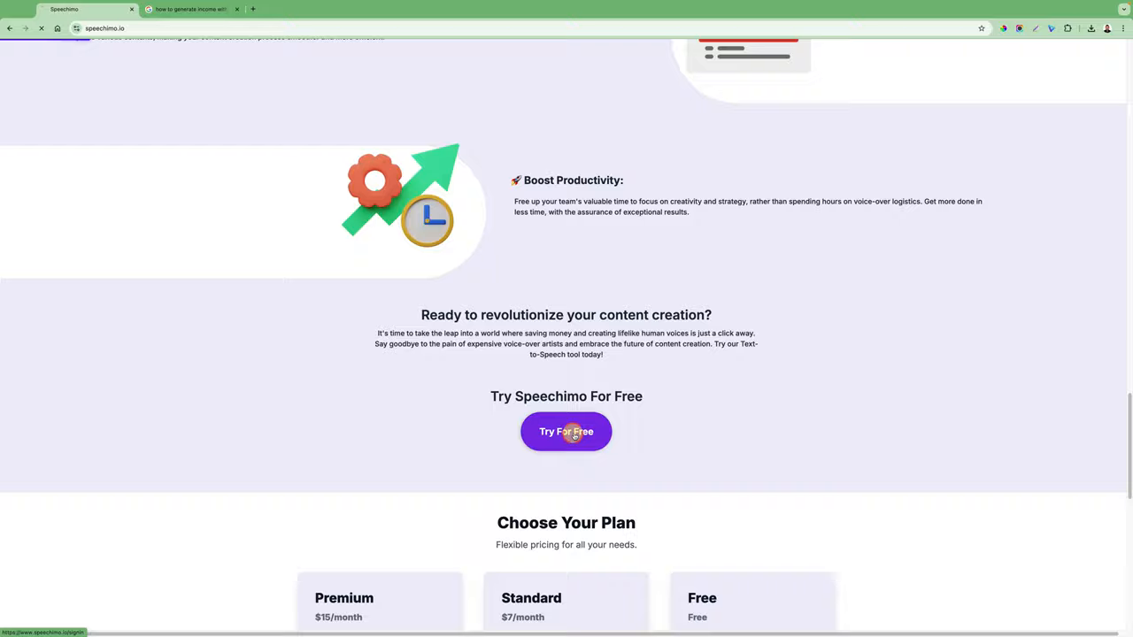
Start the free trial and request a magic sign-in link for the autofilled email address.
left_click(575, 430)
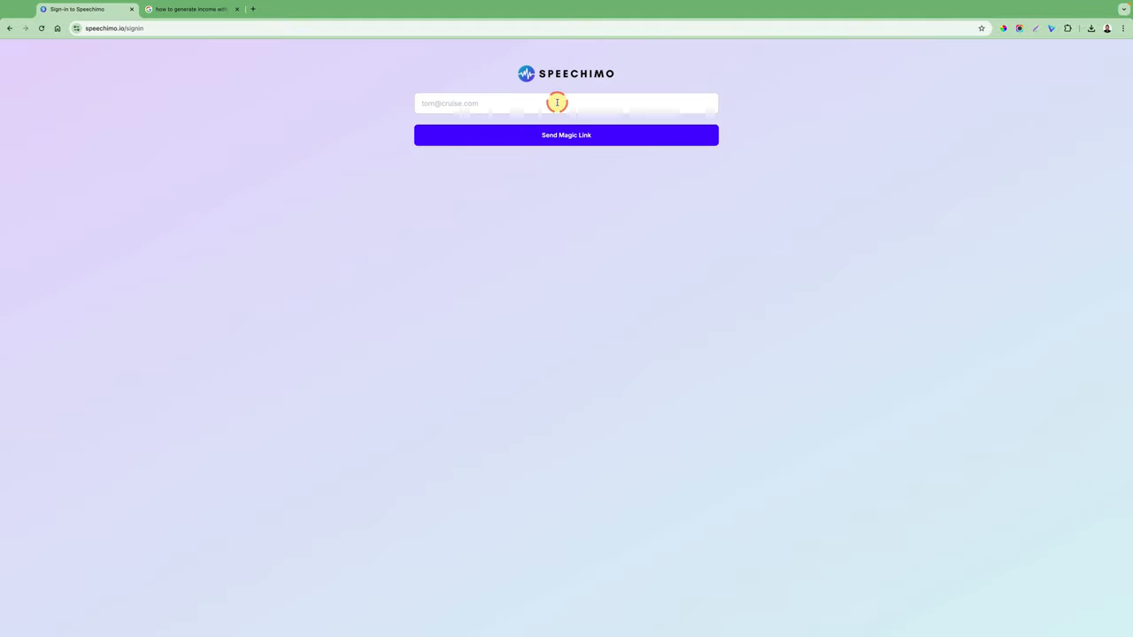
left_click(487, 104)
left_click(505, 124)
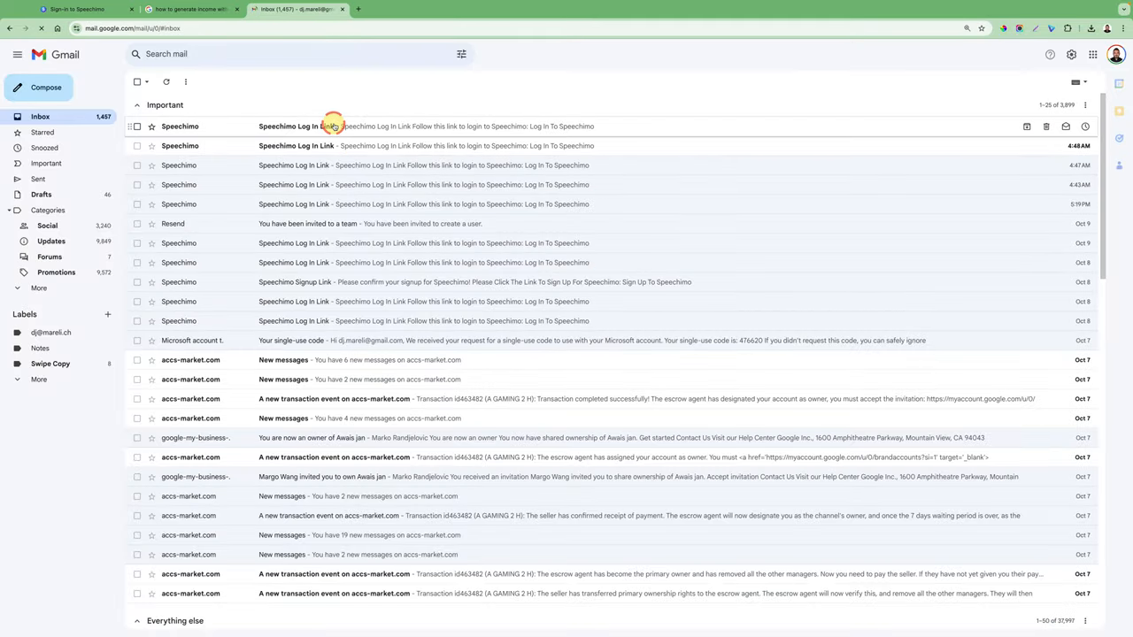
Log into Speechimo via the link in the latest log-in email.
left_click(337, 126)
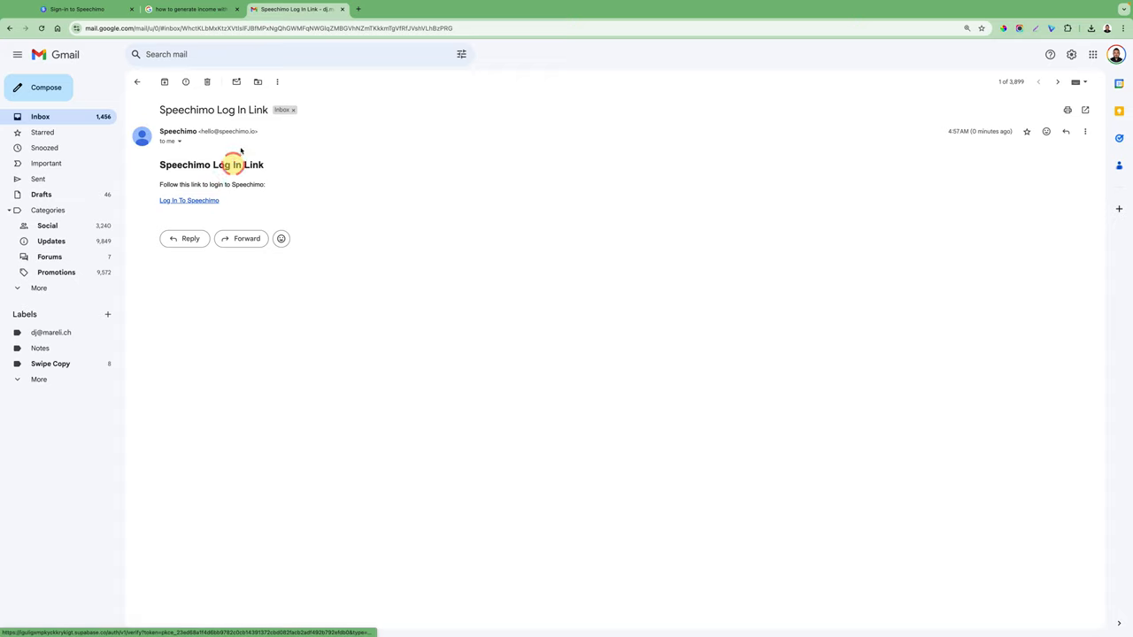
left_click(196, 200)
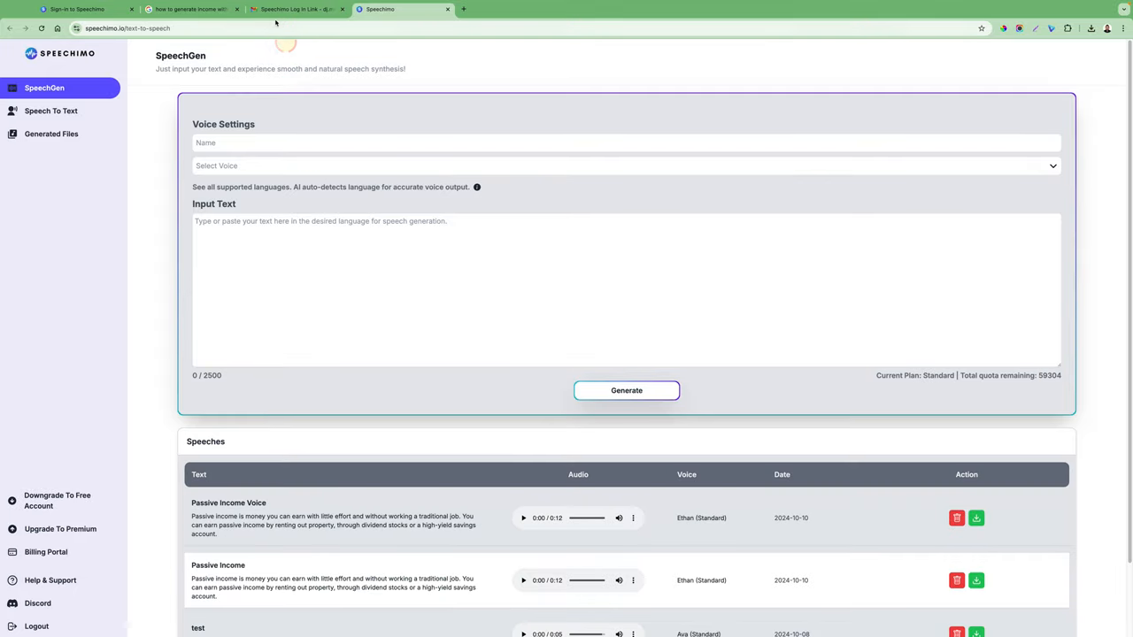
Copy the featured affiliate-programs snippet from the Google results and return to SpeechGen.
left_click(191, 9)
left_click_drag(389, 297, 139, 209)
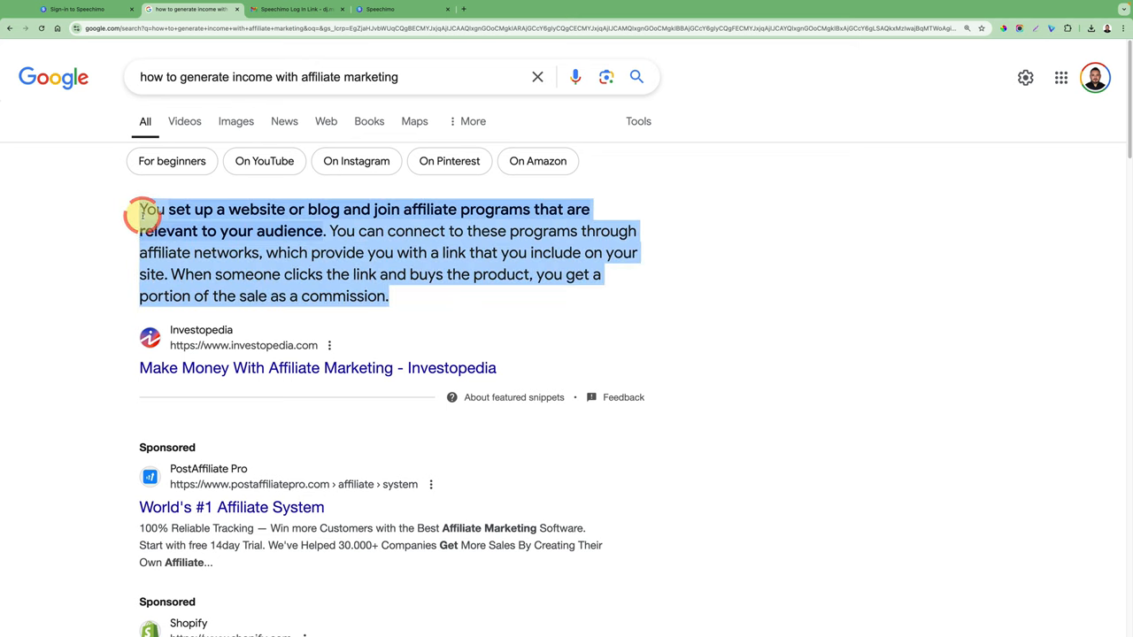
right_click(155, 213)
left_click(211, 241)
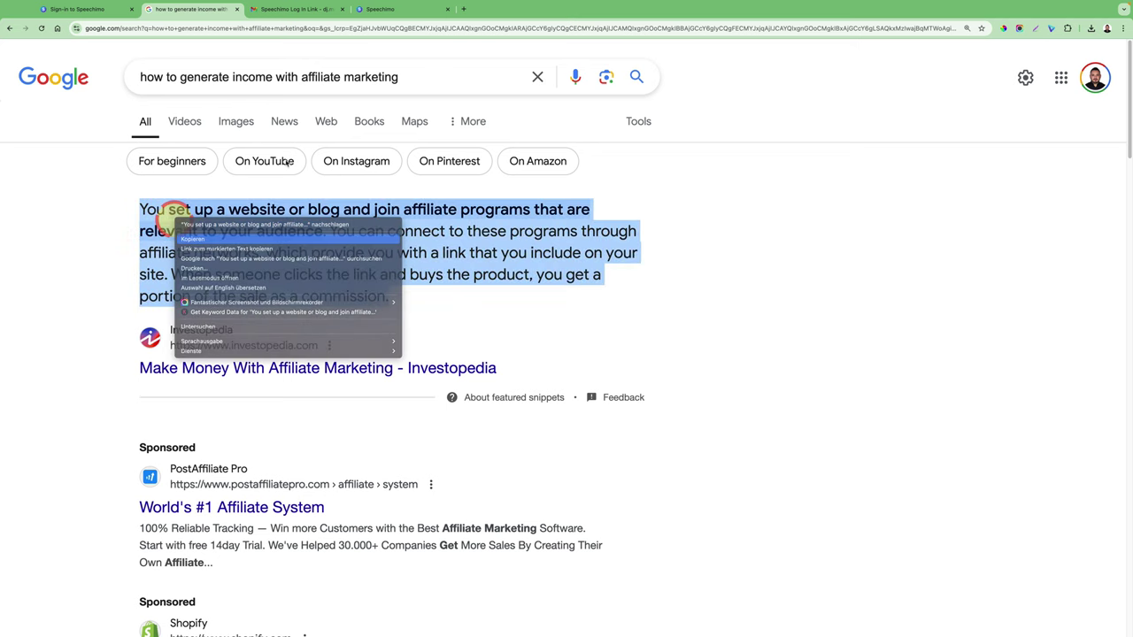
left_click(381, 9)
Paste the affiliate marketing text into Input Text and name the voiceover.
left_click(397, 248)
key("ctrl+v")
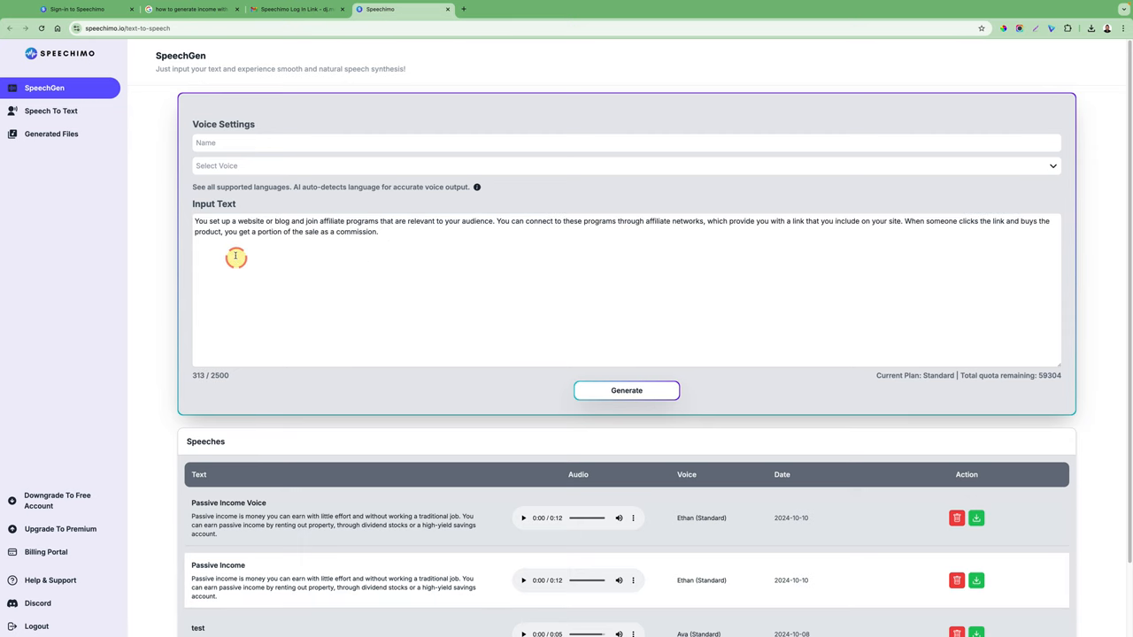
left_click(265, 142)
type("make money with affiliate marketing")
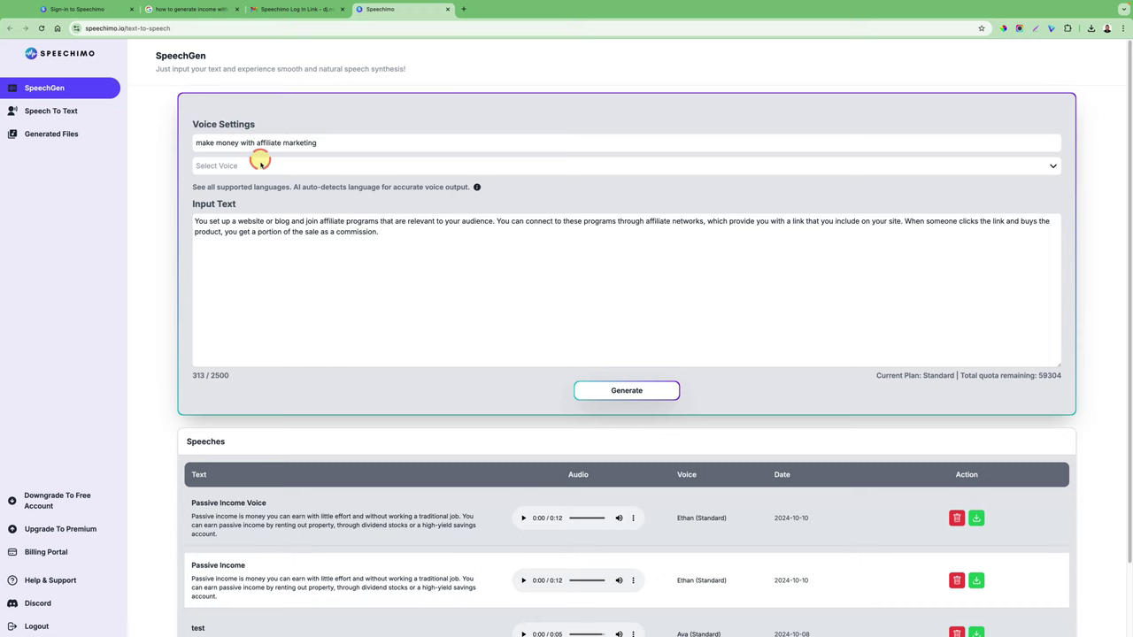
Choose Ethan (Standard) as the voice and reopen the list to browse other voices.
left_click(261, 166)
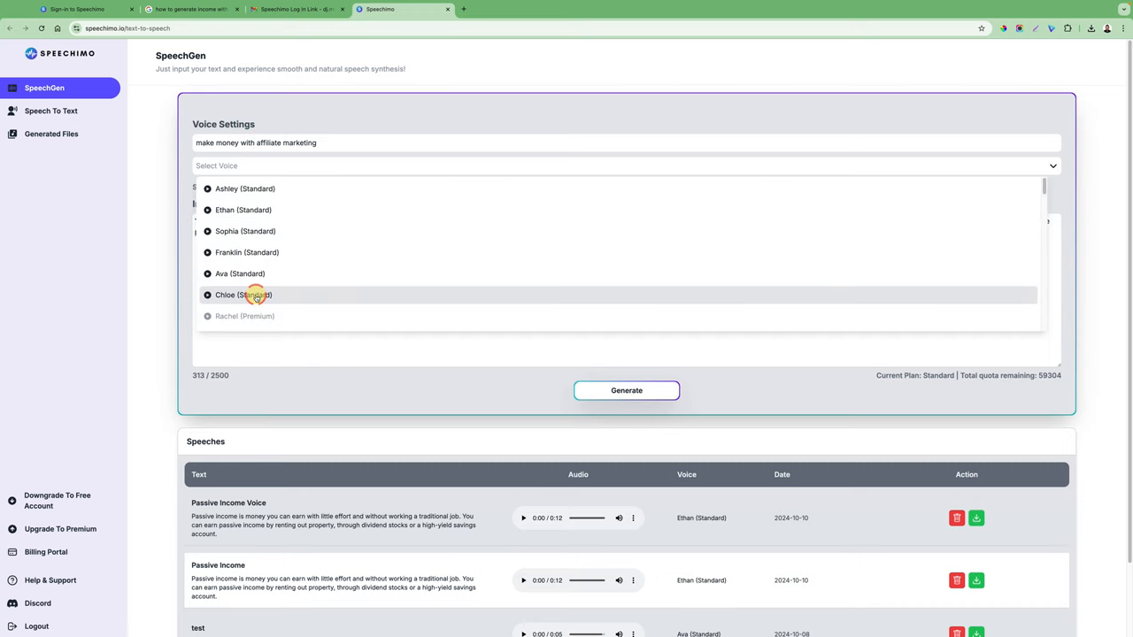
left_click(250, 209)
left_click(256, 165)
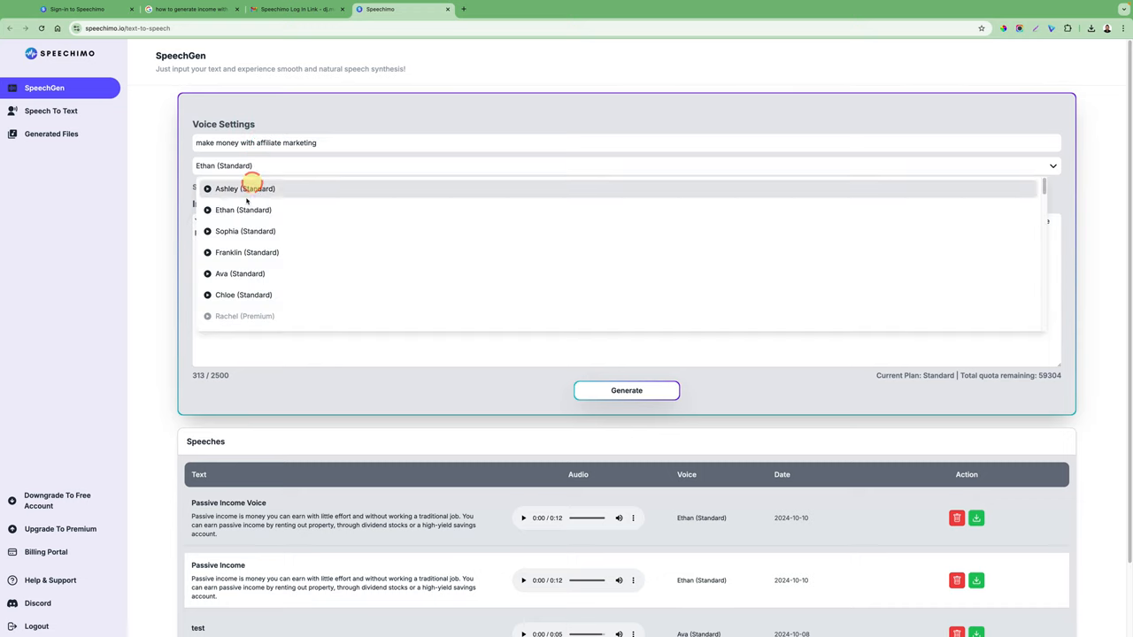
scroll(247, 292, "down", 3)
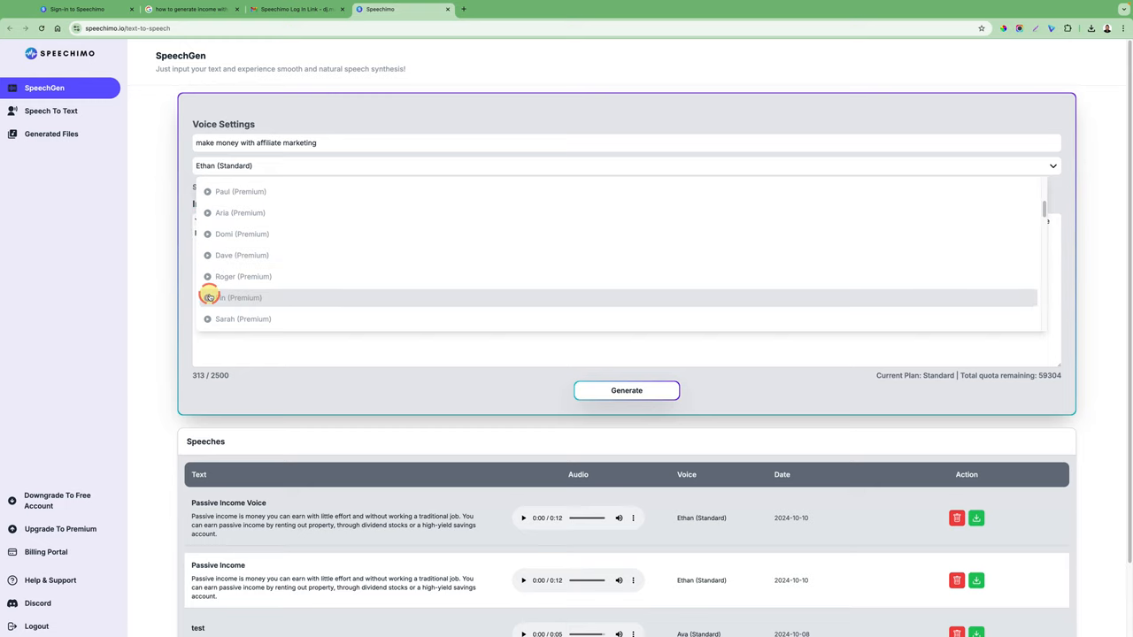
scroll(256, 266, "down", 1)
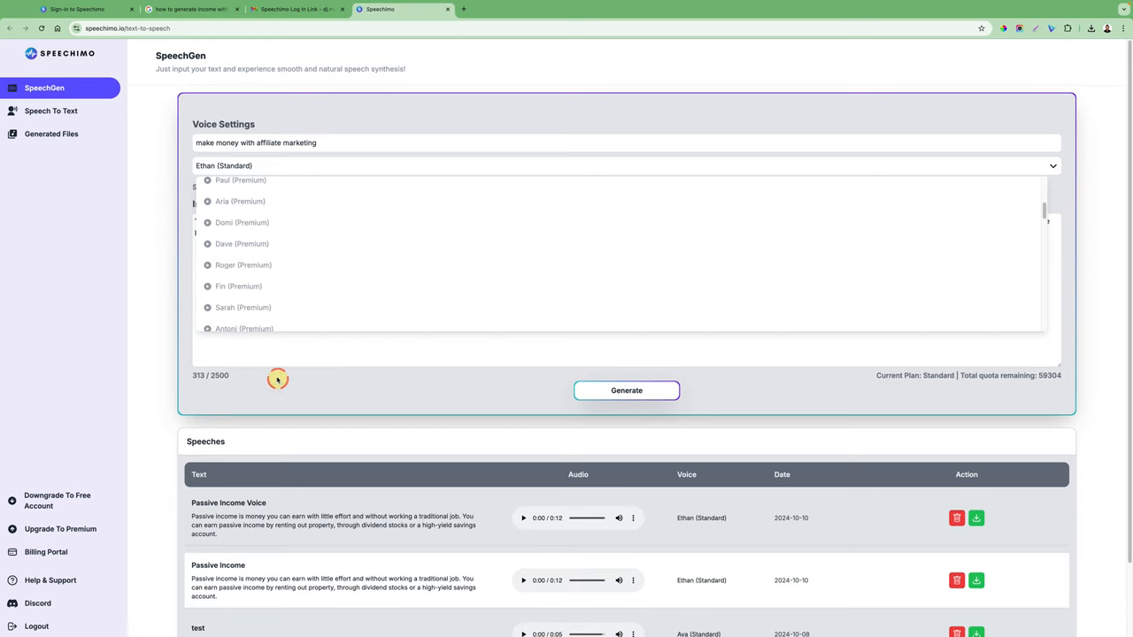
Generate the voiceover with Ethan and play the new 19-second clip from the Speeches list.
left_click(1052, 165)
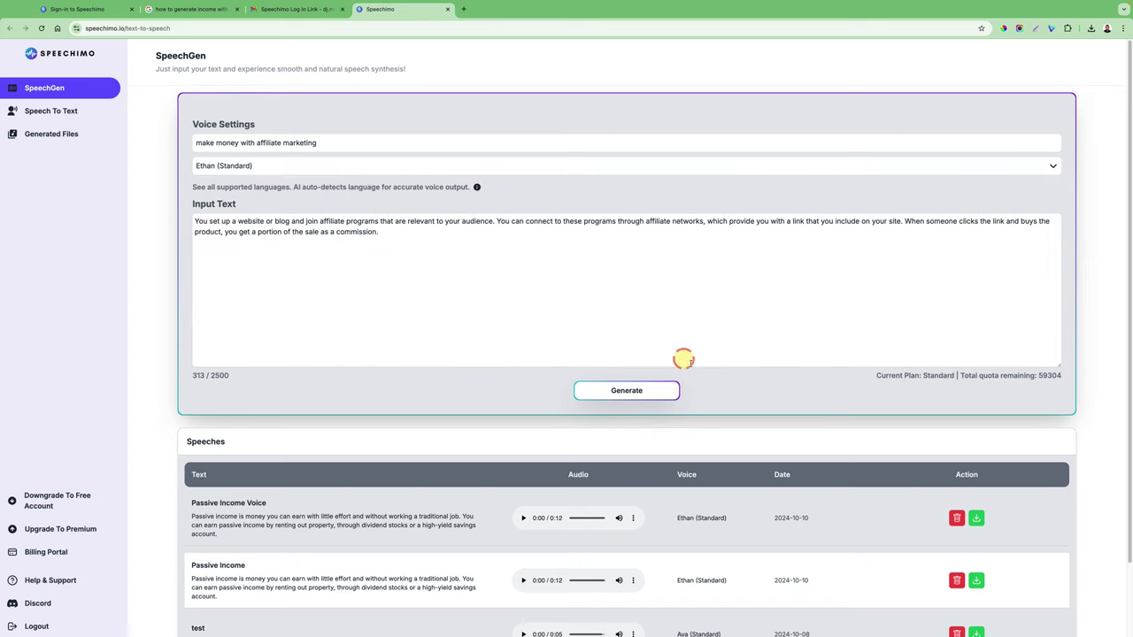
left_click(642, 396)
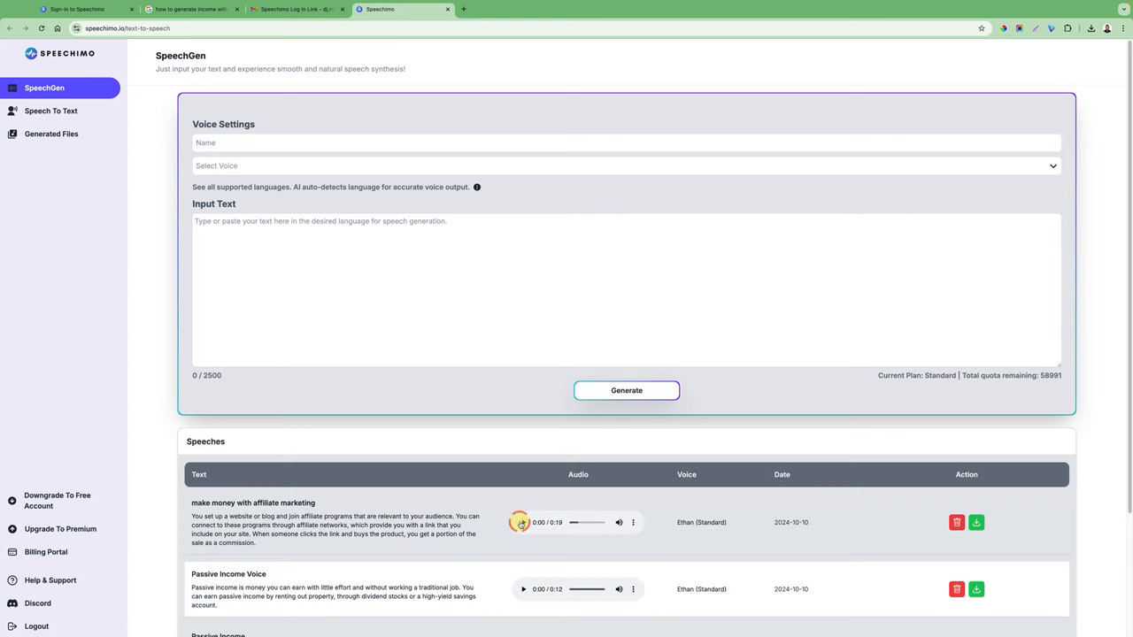
scroll(522, 523, "down", 1)
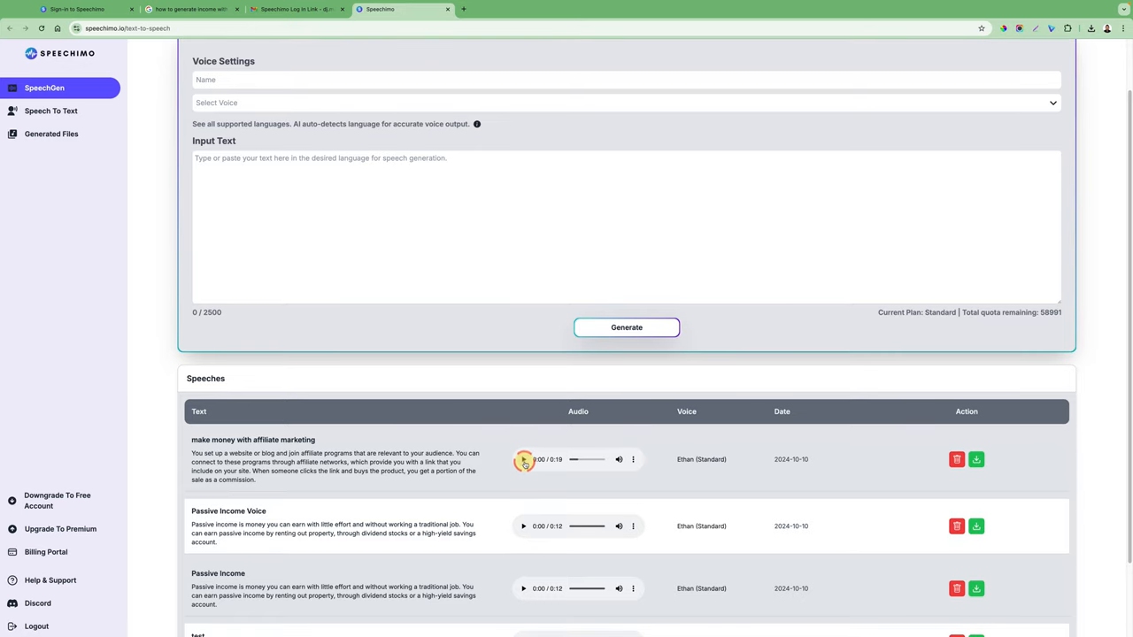
left_click(524, 460)
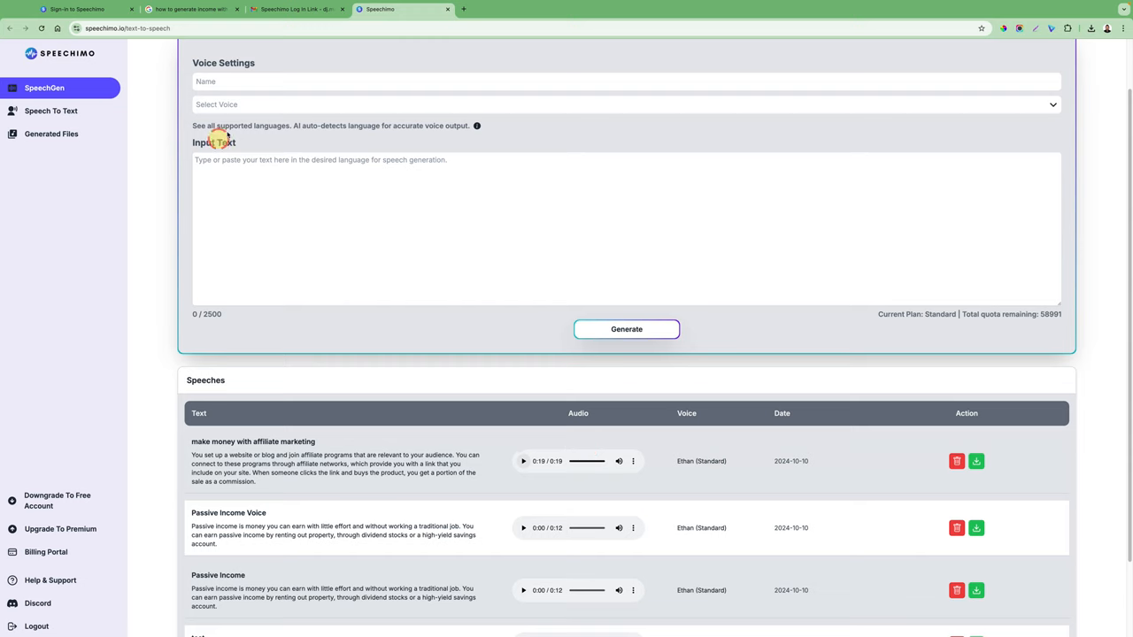
Preview two premium voice samples from the Select Voice list.
left_click(239, 104)
scroll(221, 213, "down", 4)
scroll(222, 230, "down", 2)
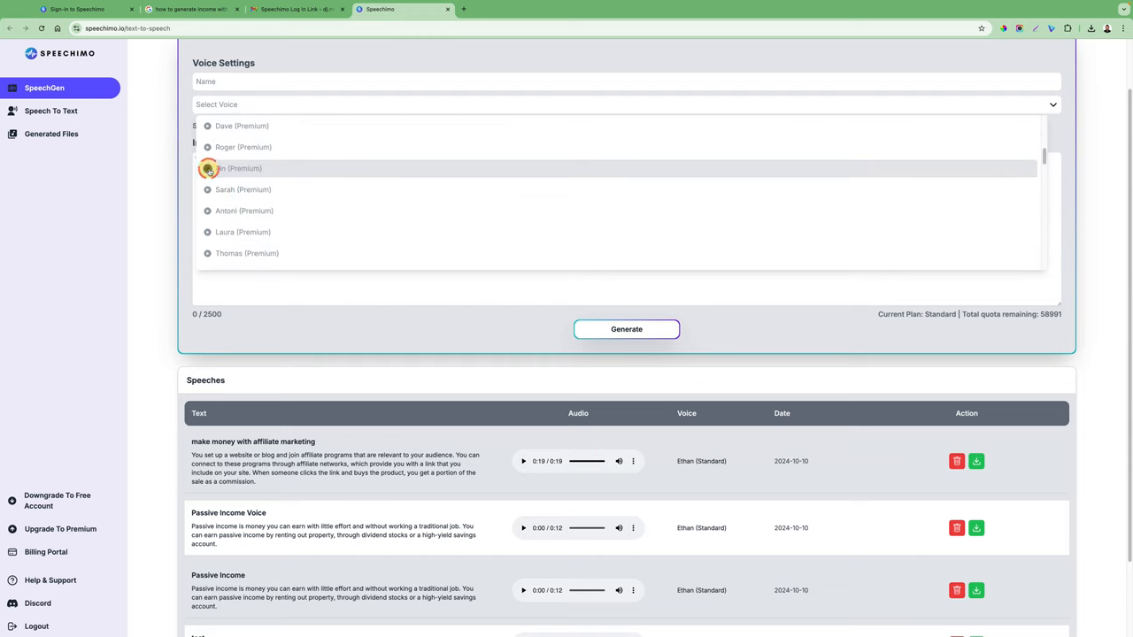
left_click(208, 168)
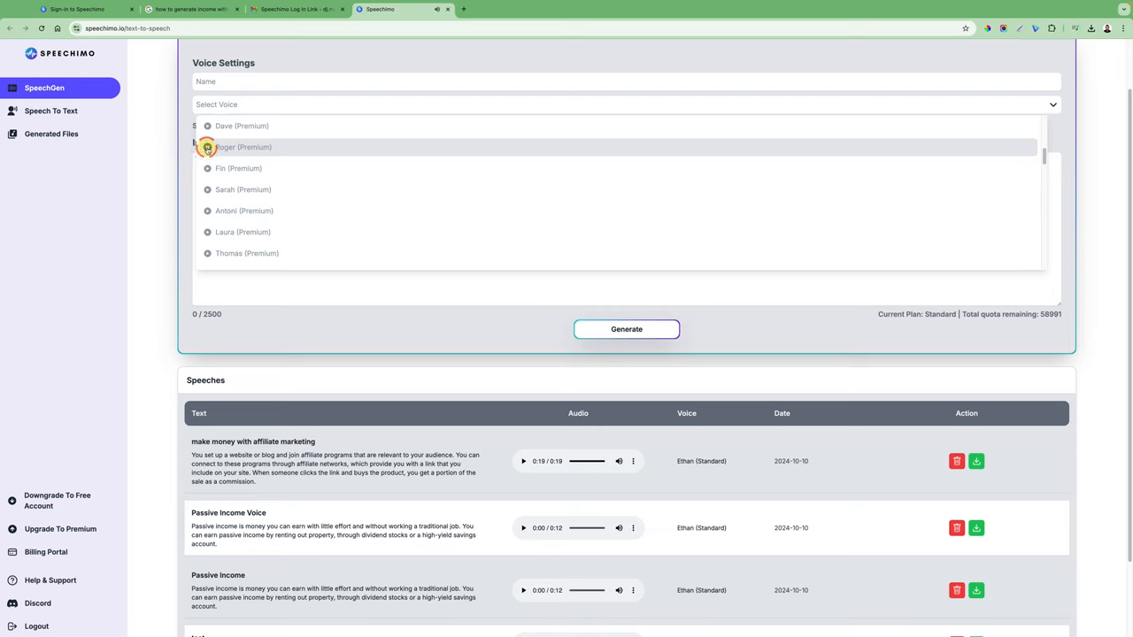
left_click(208, 232)
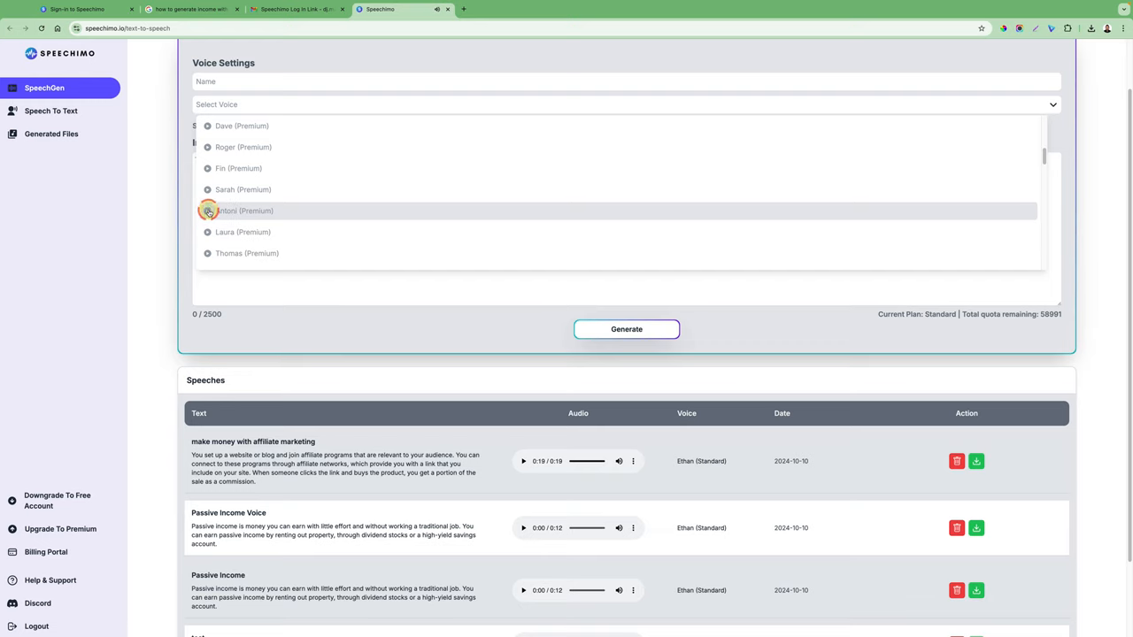
scroll(248, 234, "down", 5)
scroll(248, 237, "down", 5)
scroll(248, 239, "down", 3)
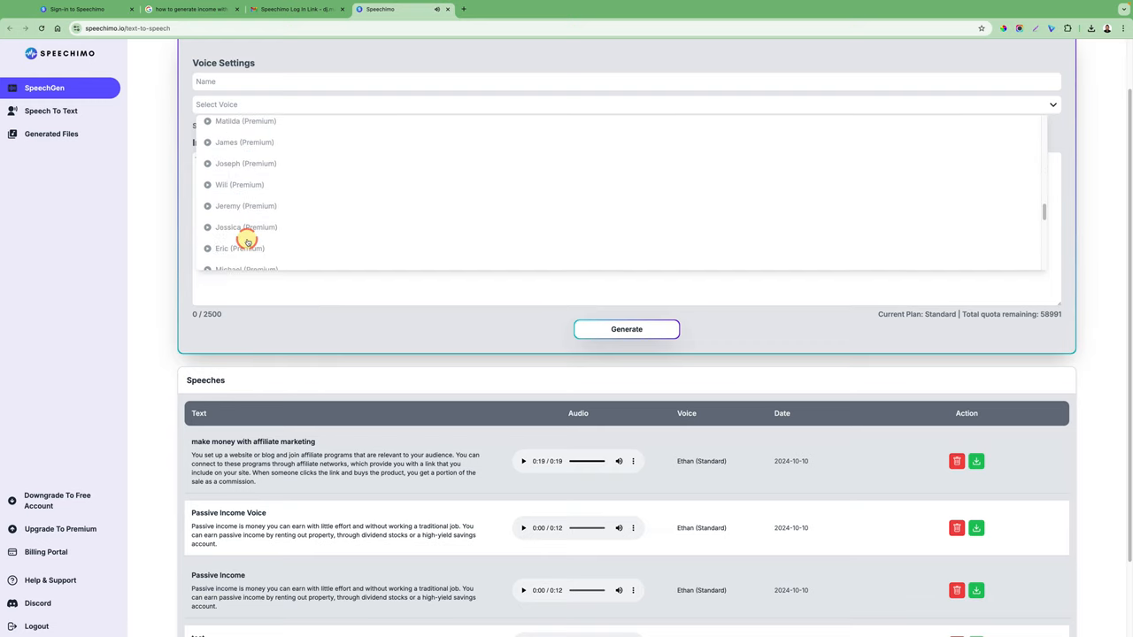
scroll(248, 239, "down", 3)
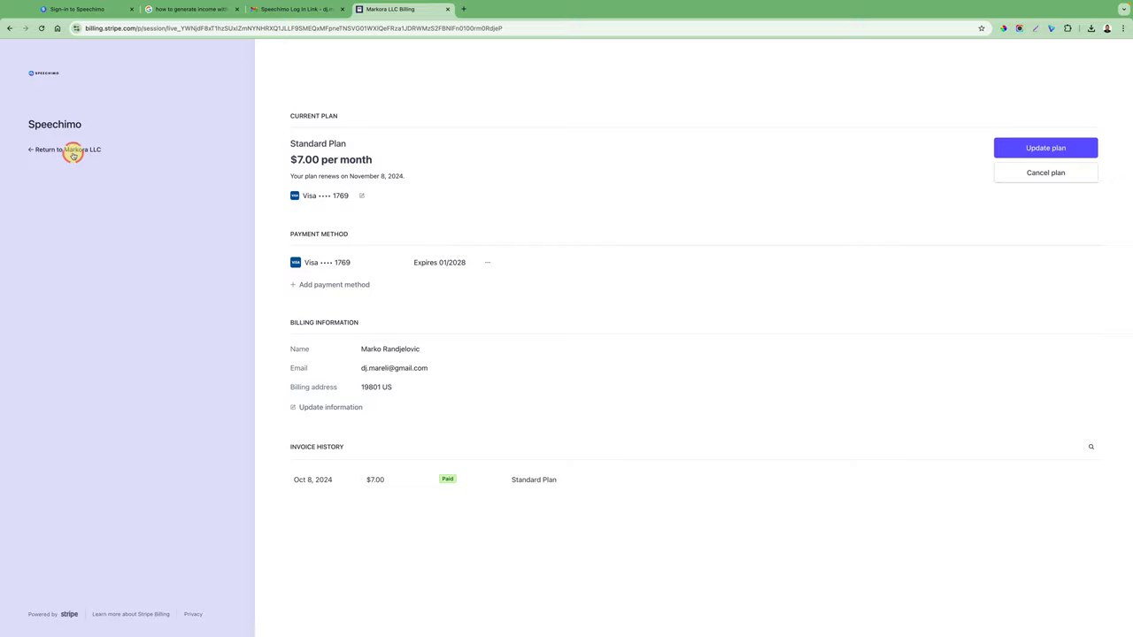
Return from the Stripe billing portal to the Speechimo app.
left_click(9, 29)
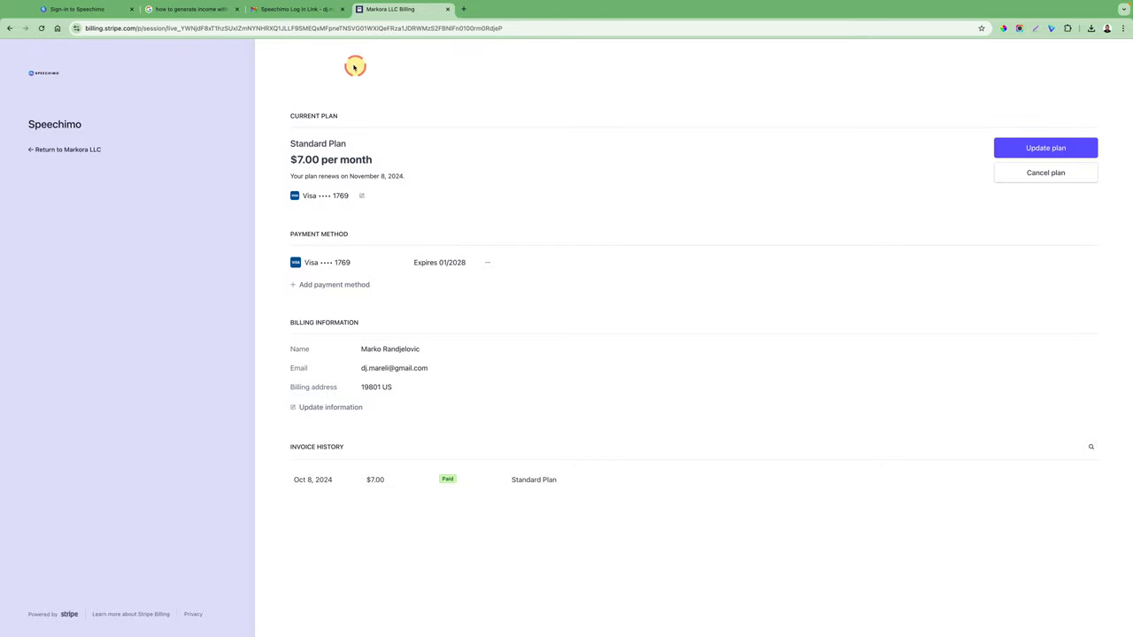